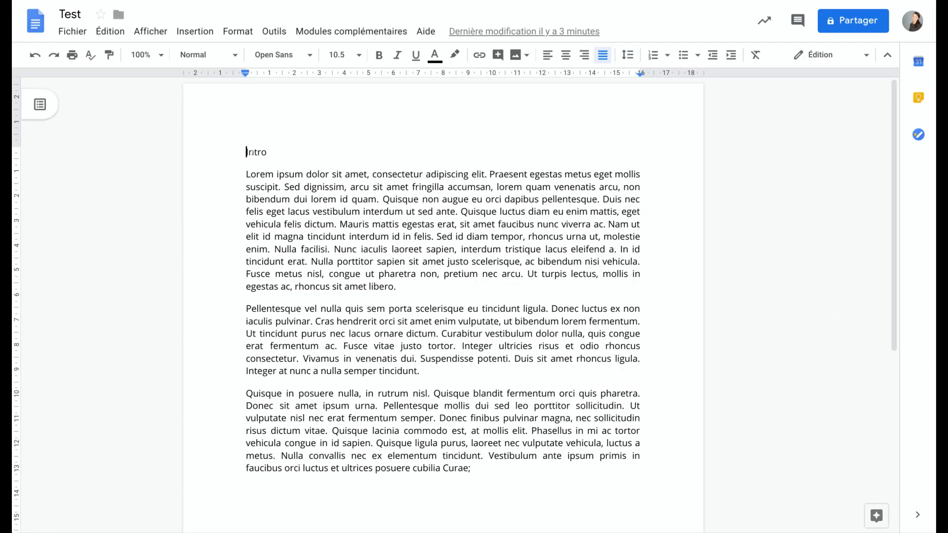
Add Rubik from the additional fonts and apply it to the "Intro" title
double_click(254, 144)
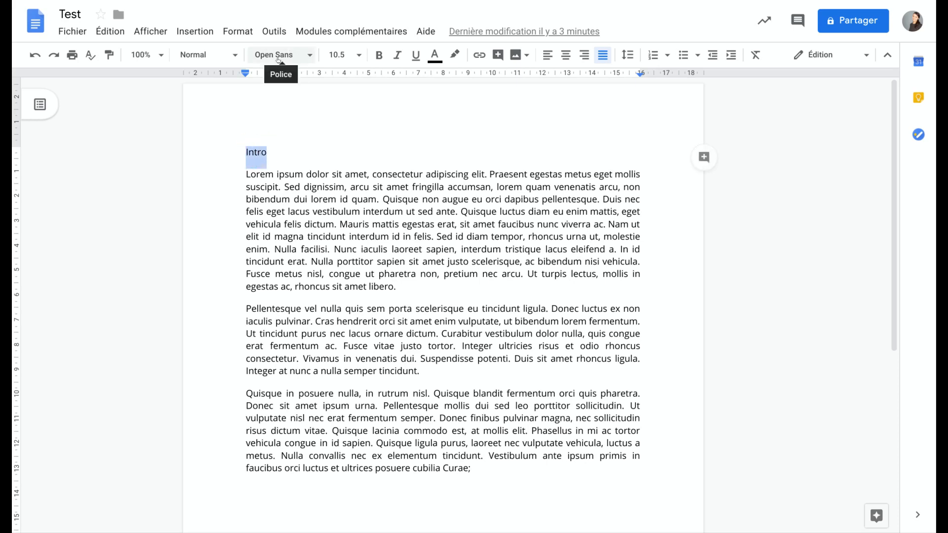
click(303, 55)
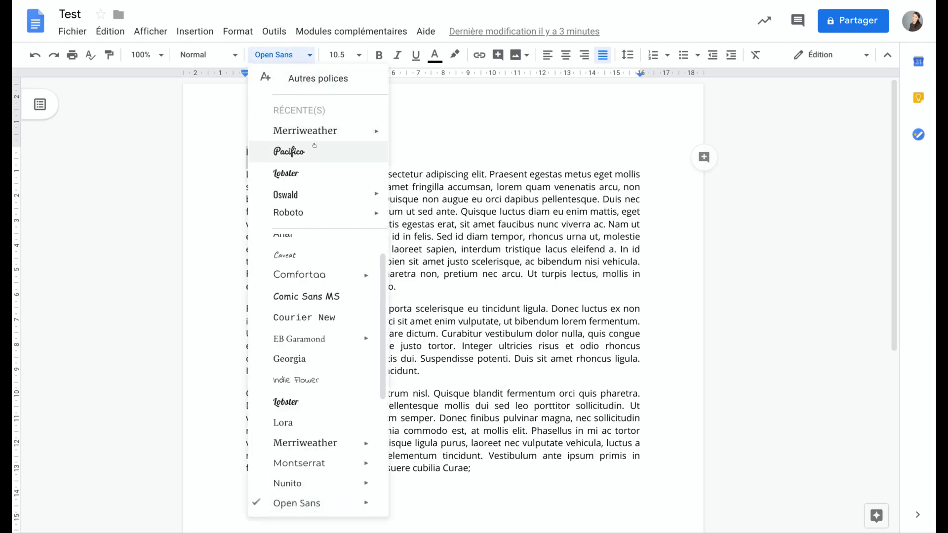
scroll(325, 280, down, 4)
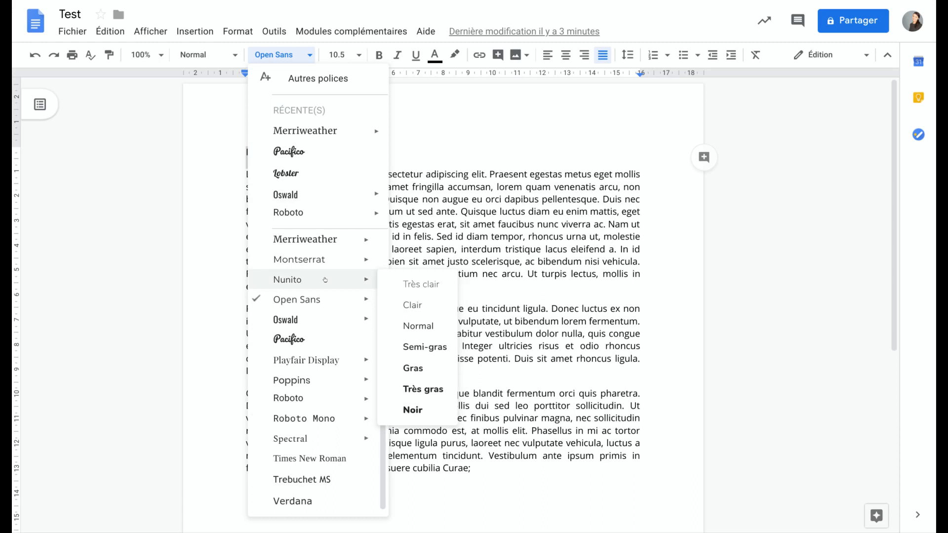
scroll(325, 279, up, 4)
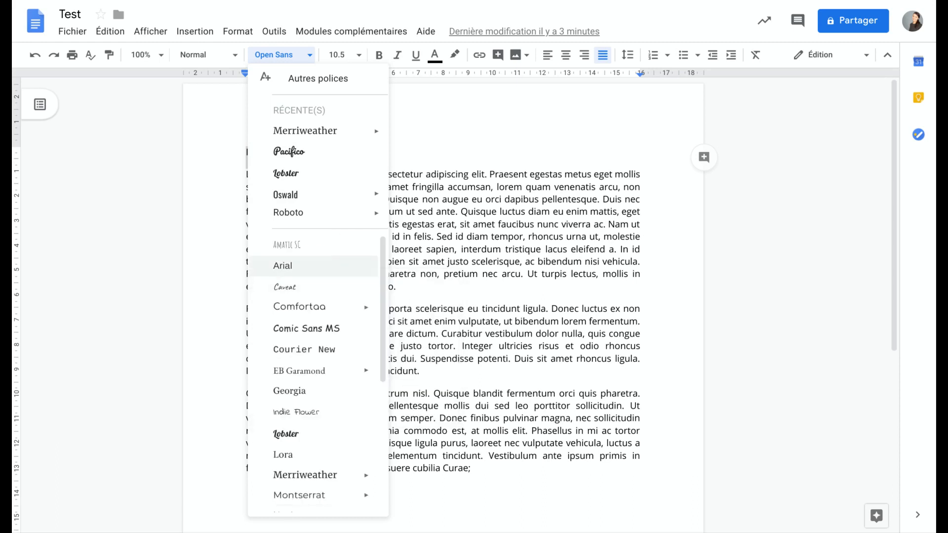
scroll(330, 292, down, 4)
mouse_move(330, 292)
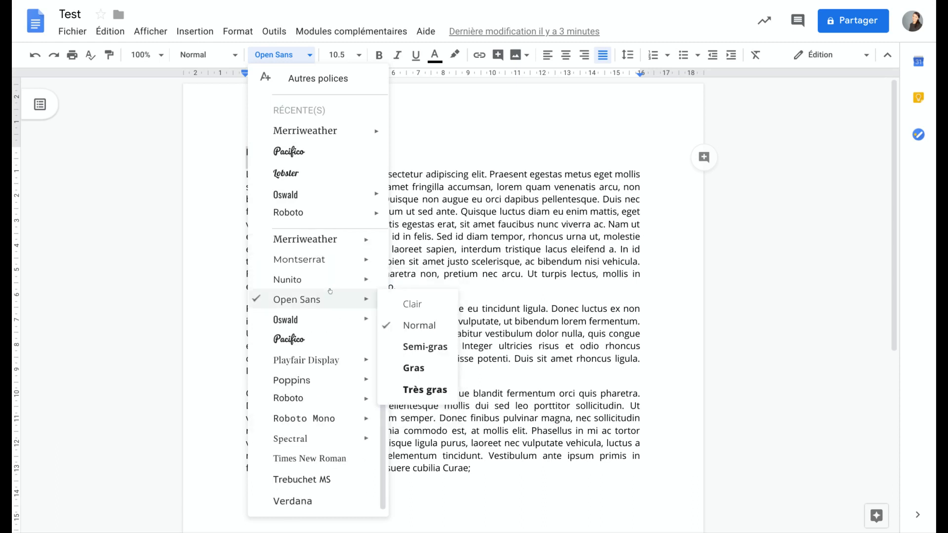
scroll(339, 258, up, 4)
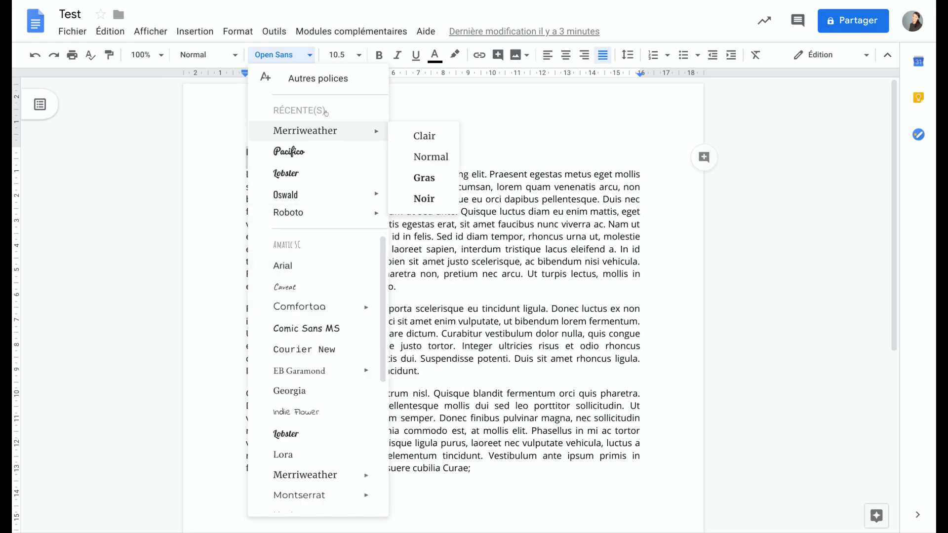
click(314, 83)
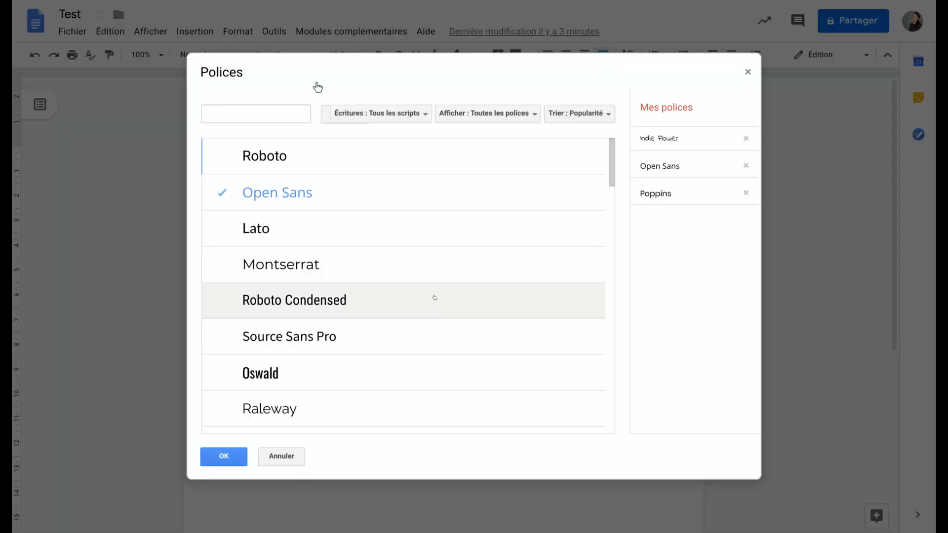
scroll(435, 298, down, 10)
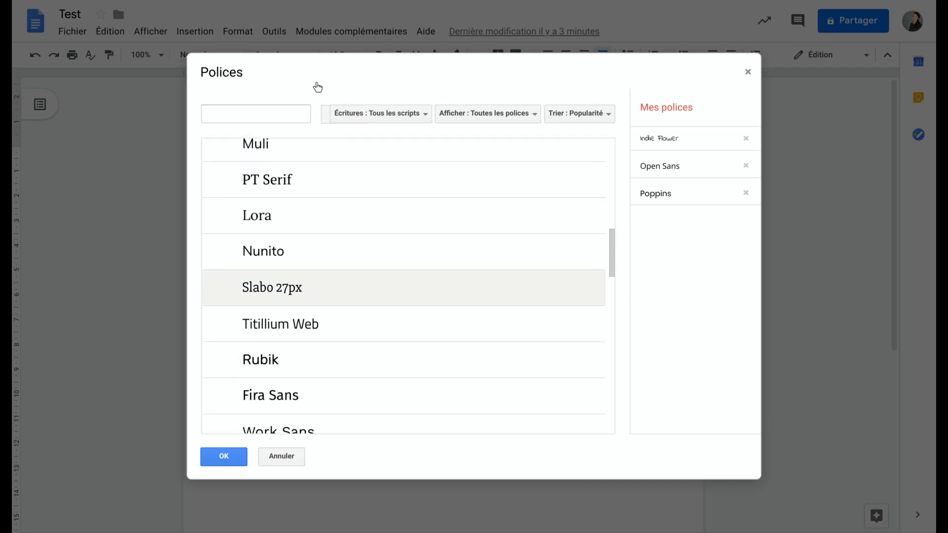
scroll(408, 287, down, 3)
scroll(408, 288, up, 1)
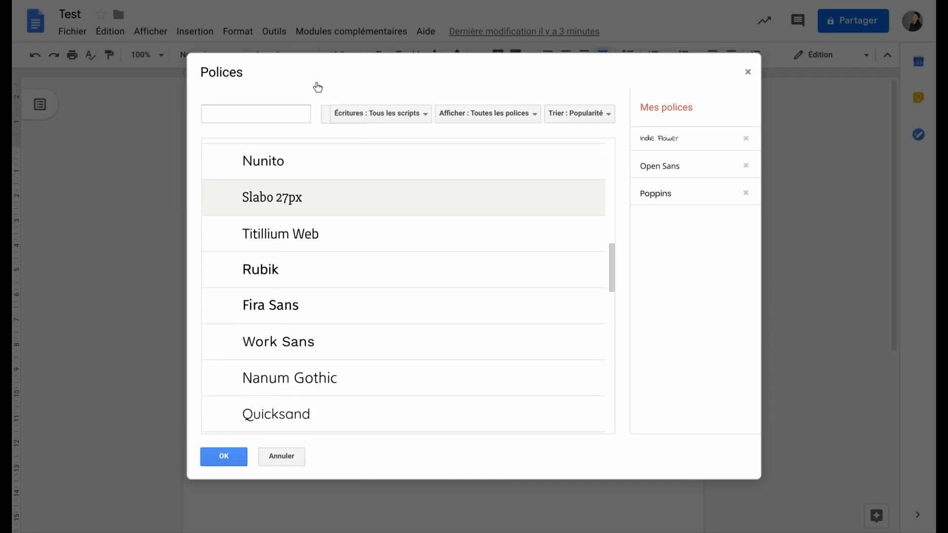
click(413, 281)
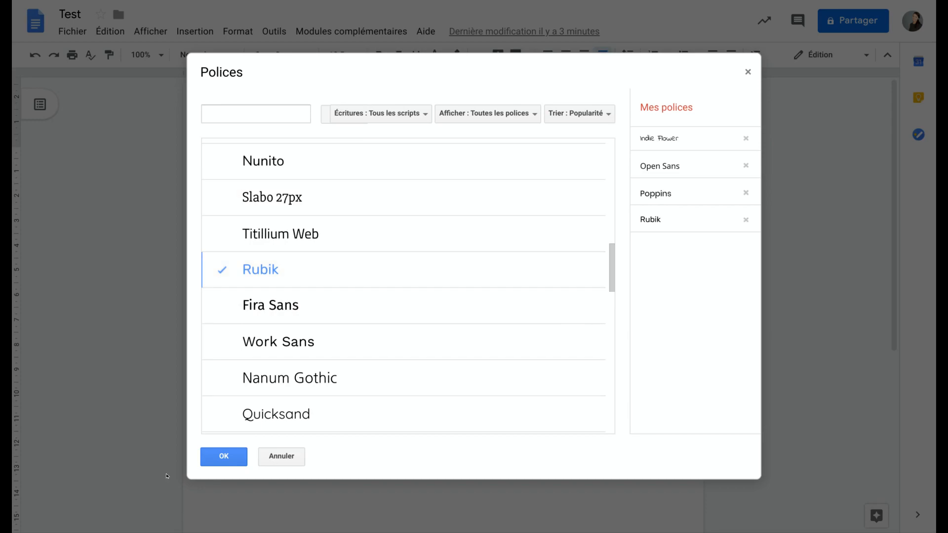
click(224, 456)
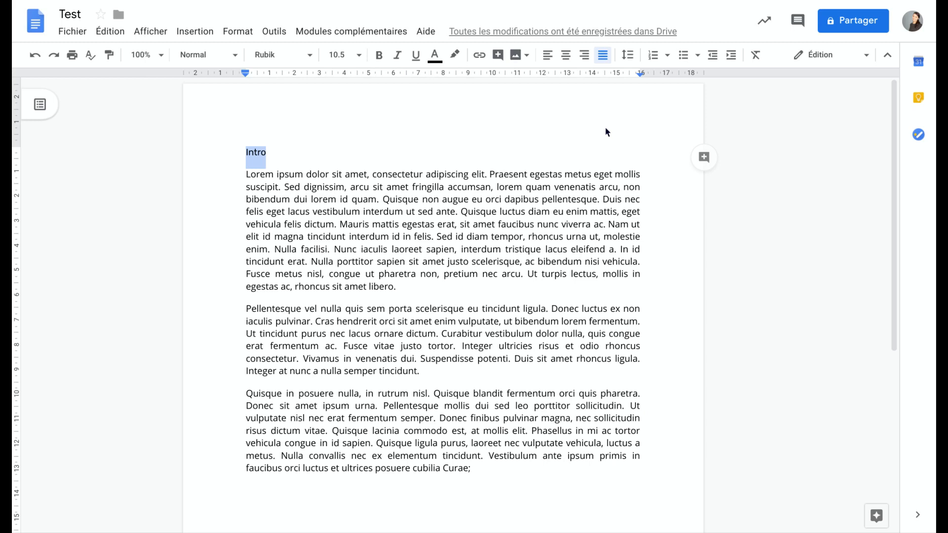
Set the "Intro" title's font size to 12 and make it bold
click(359, 56)
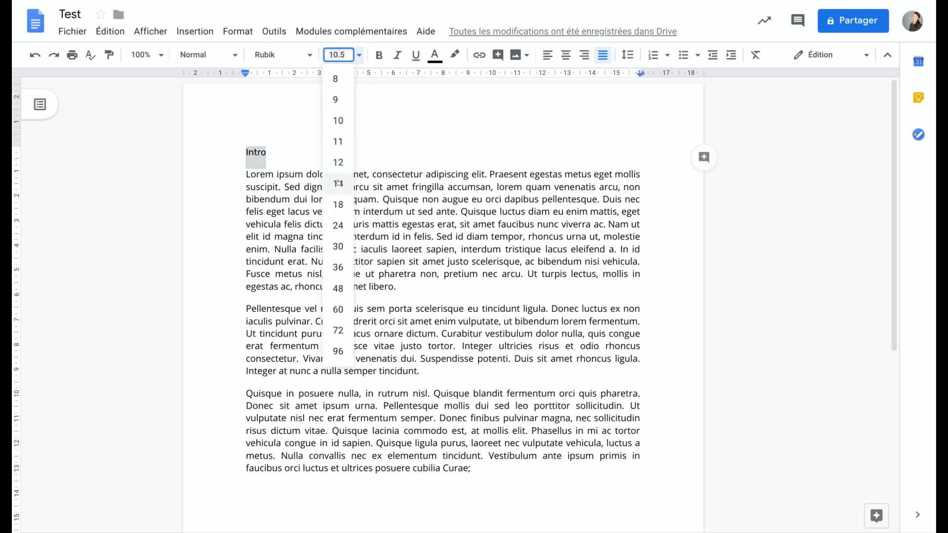
click(338, 162)
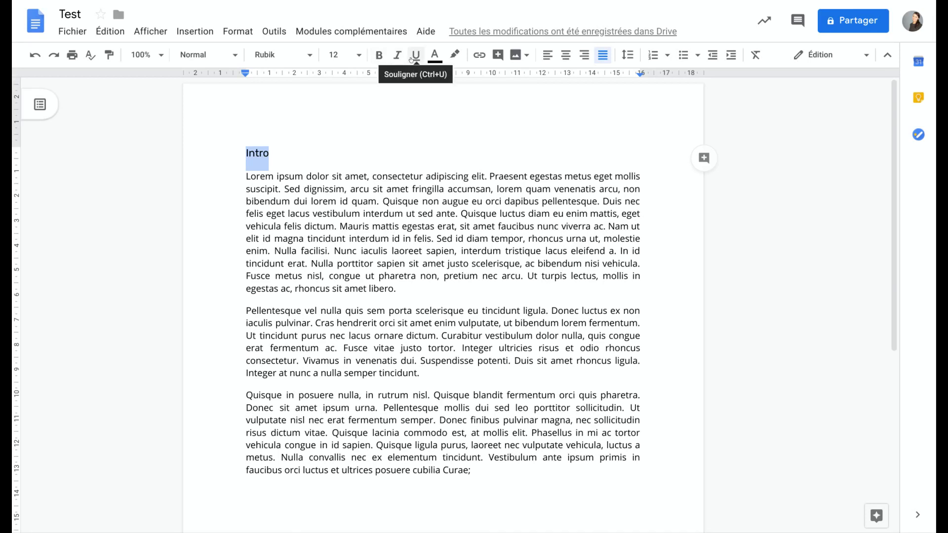
click(379, 56)
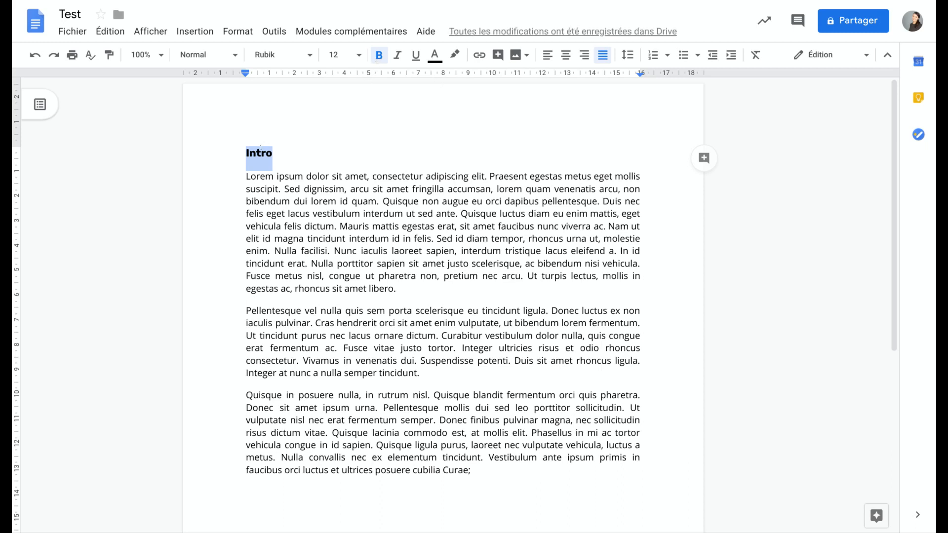
click(434, 53)
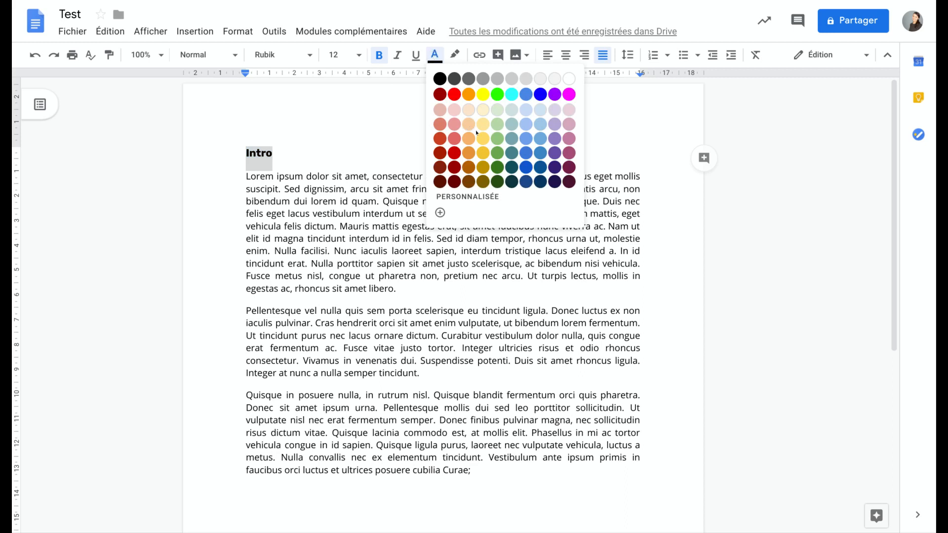
click(459, 198)
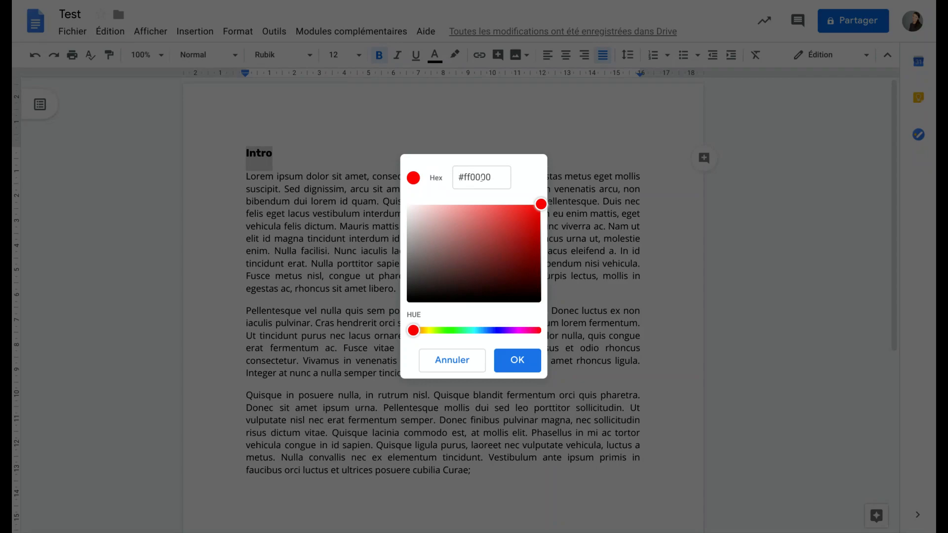
click(451, 366)
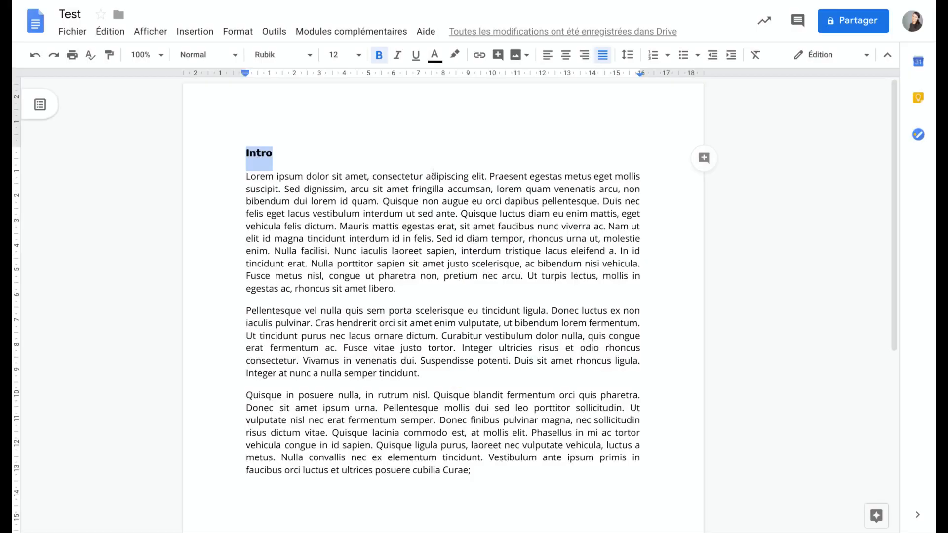
click(454, 55)
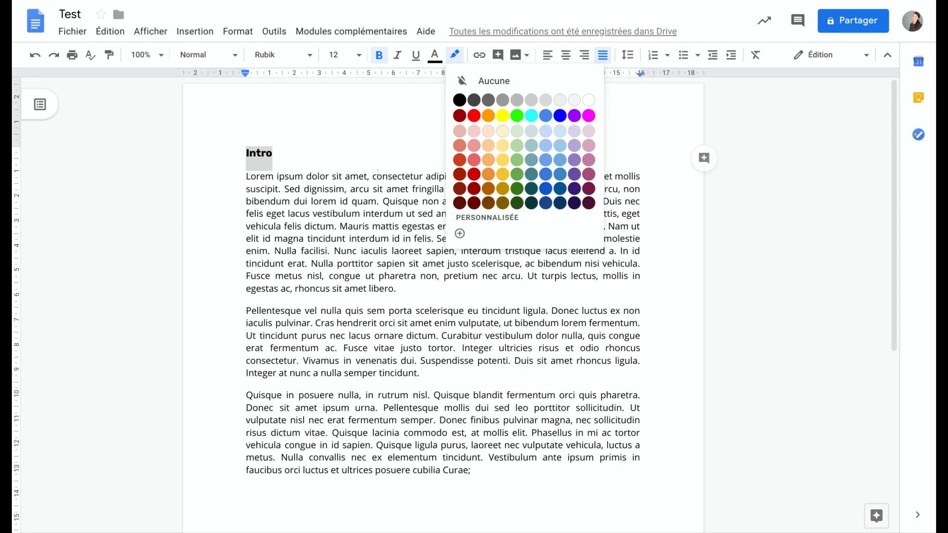
click(380, 176)
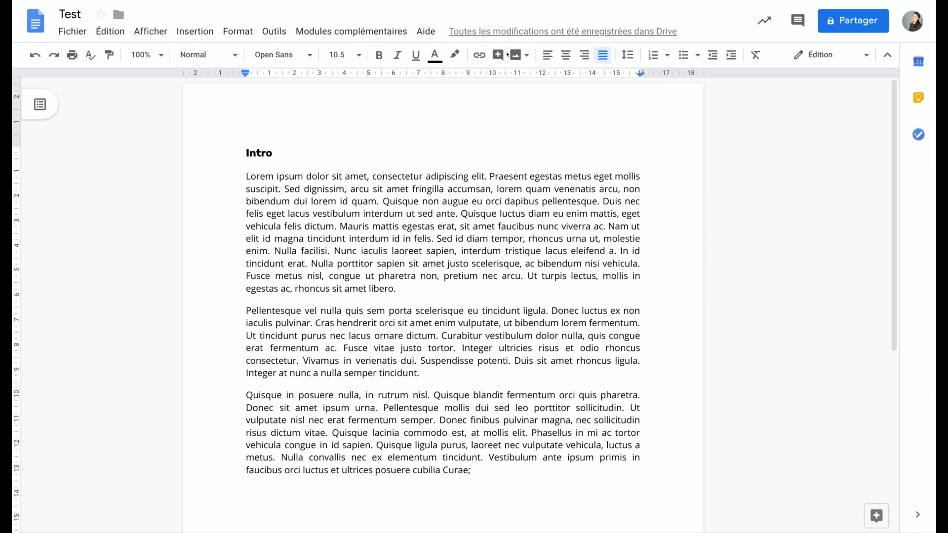
Center the "Intro" title horizontally on the page
double_click(256, 159)
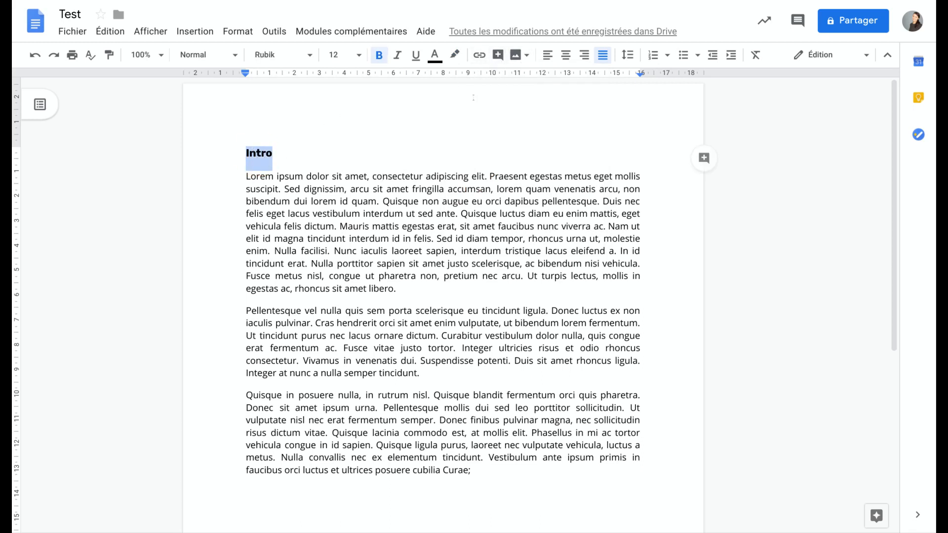
click(567, 56)
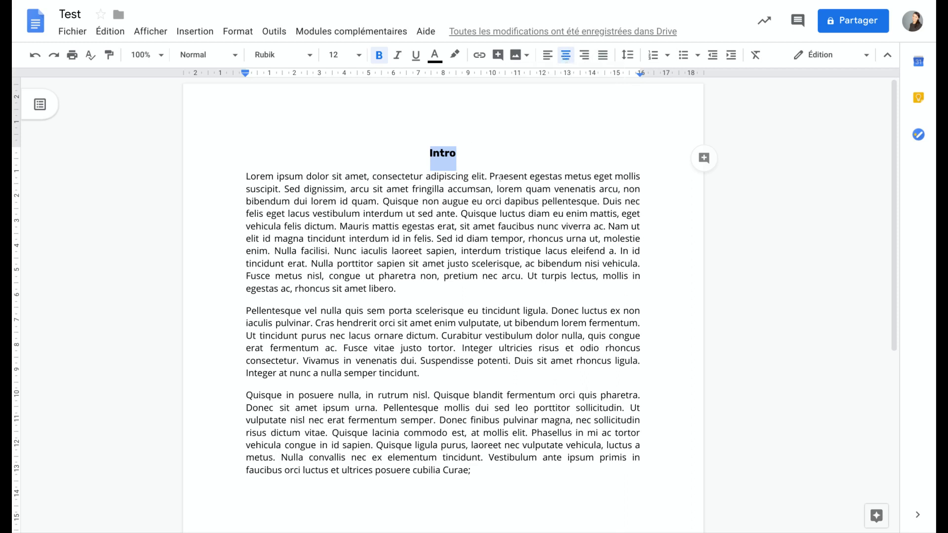
click(631, 57)
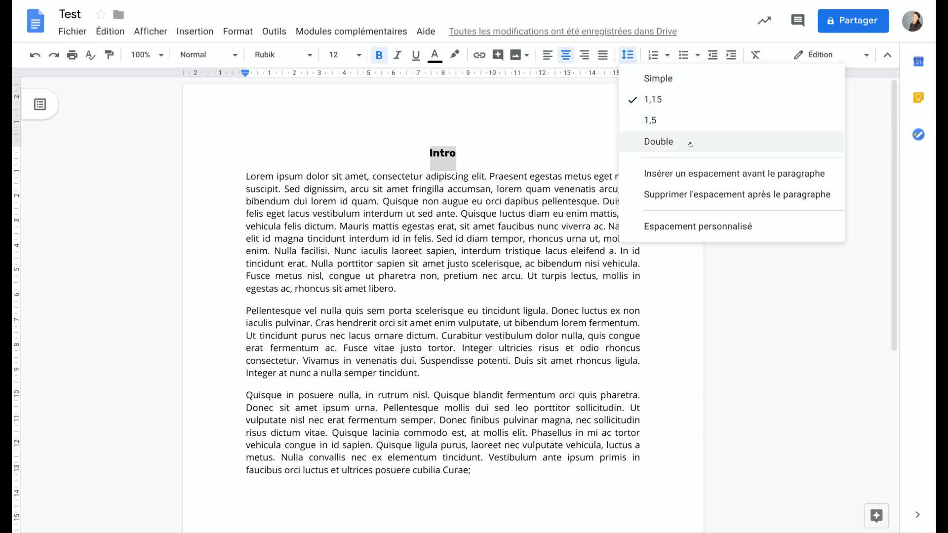
click(684, 224)
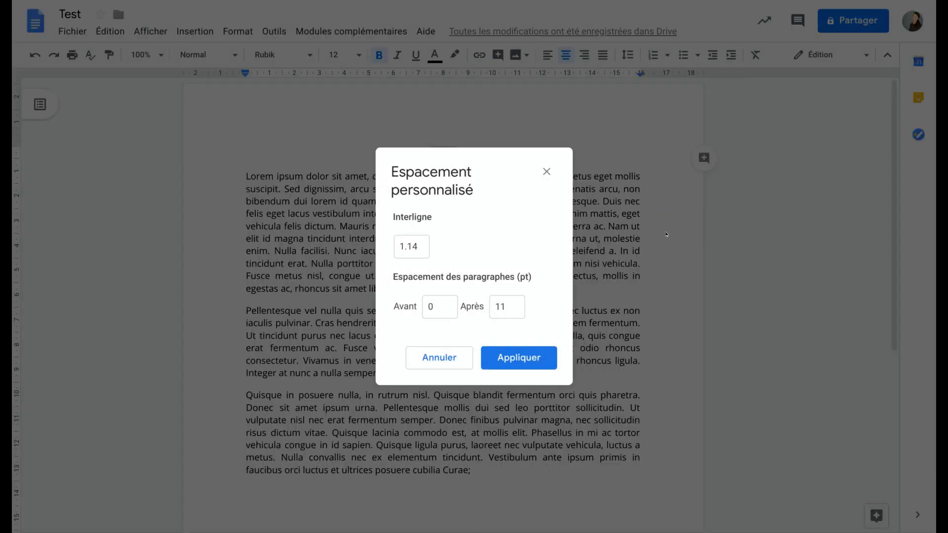
click(445, 359)
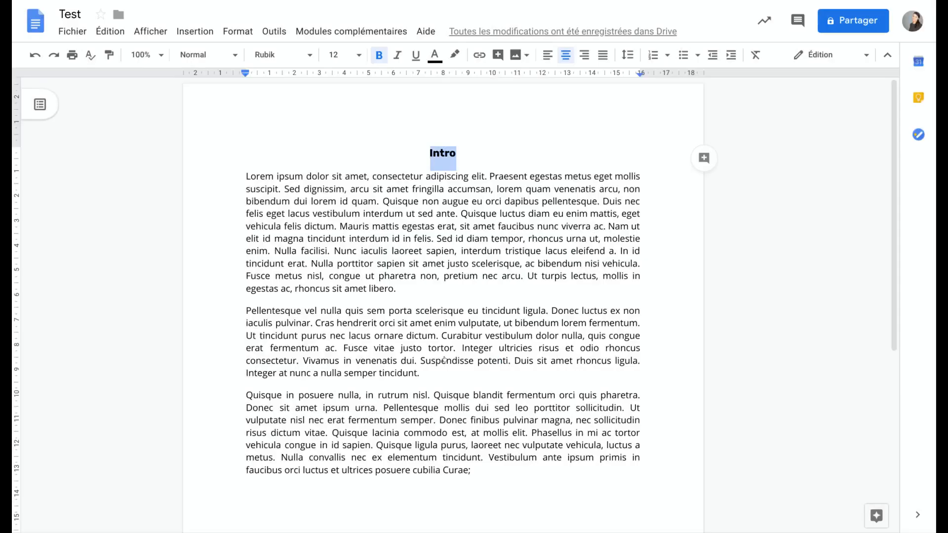
click(592, 161)
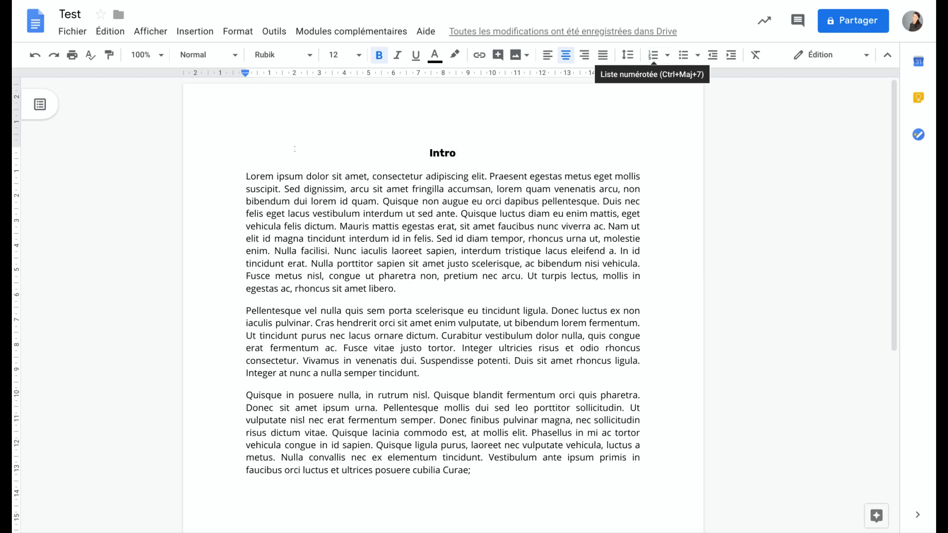
Turn the three body paragraphs below the title into items 1 to 3 of a numbered list
click(238, 176)
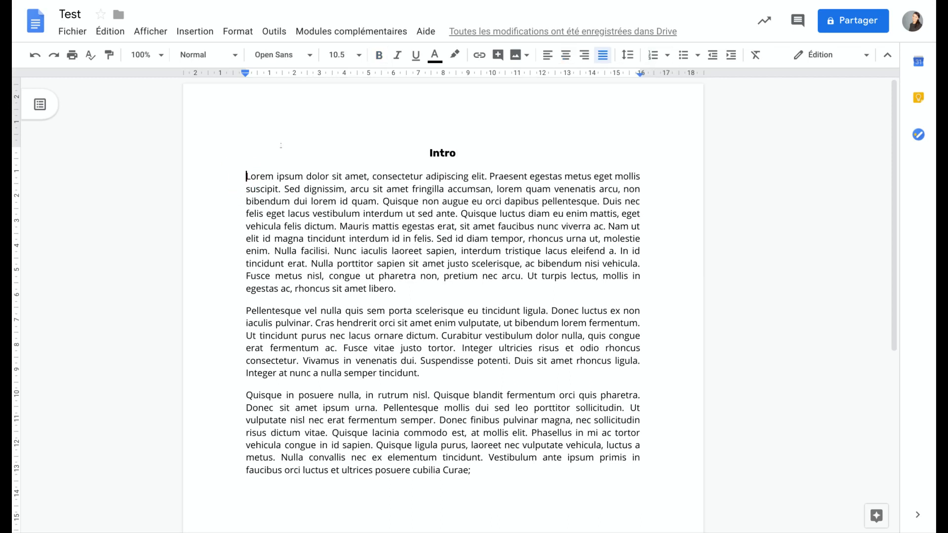
click(654, 59)
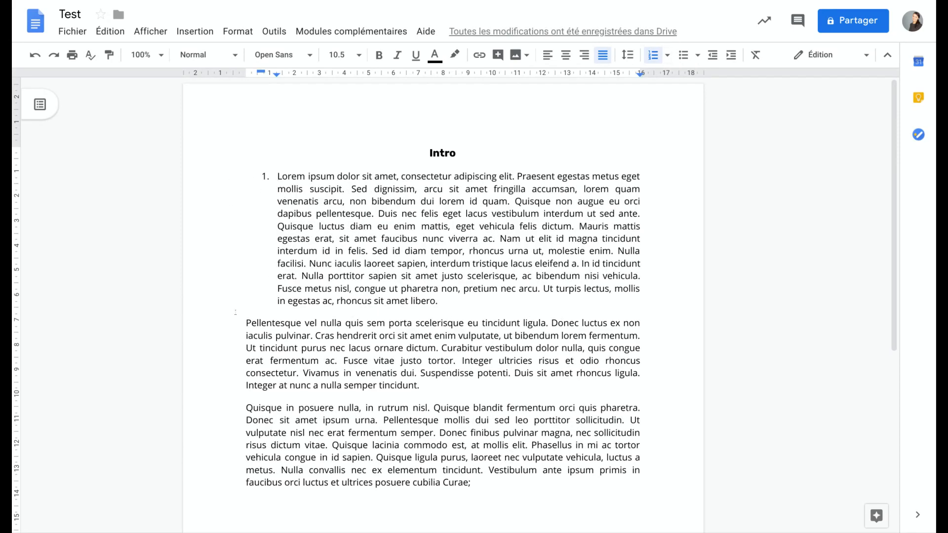
click(239, 322)
key(ctrl+shift+7)
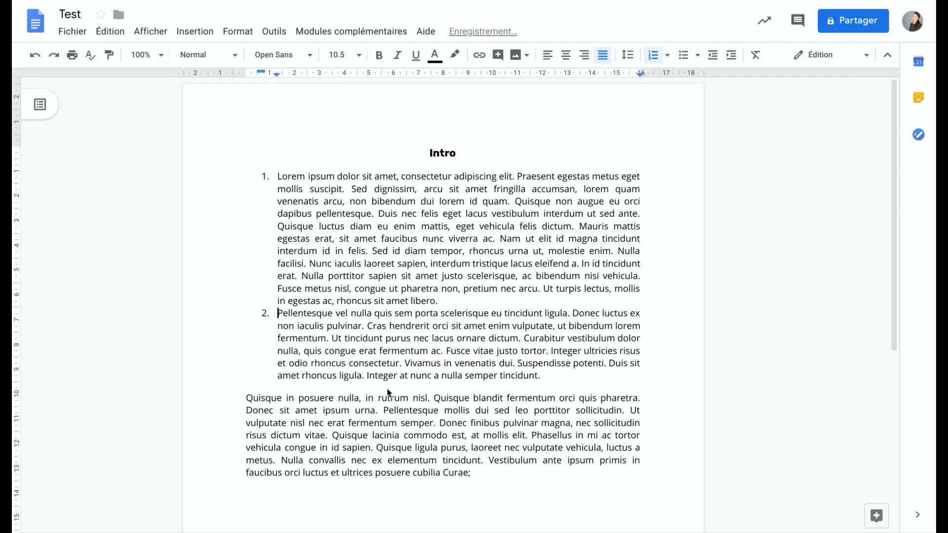
click(243, 395)
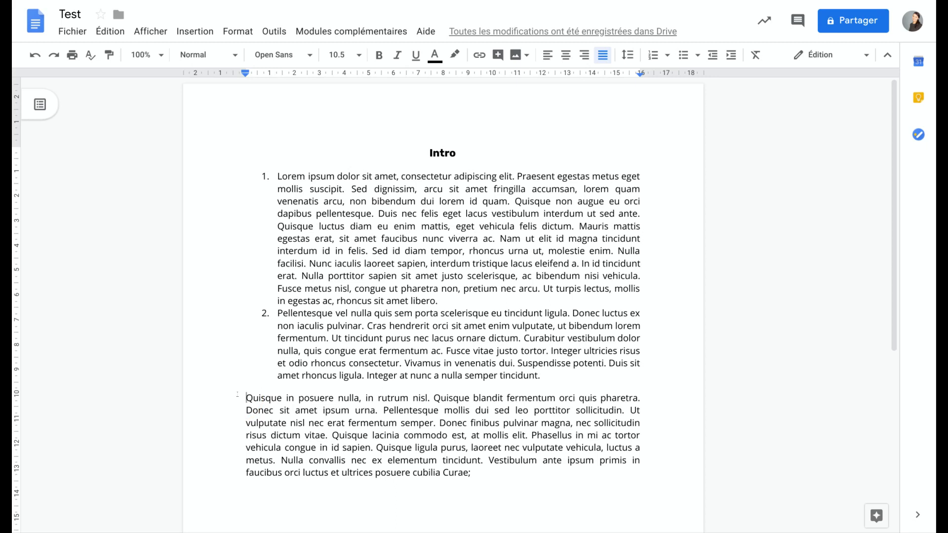
key(ctrl+shift+7)
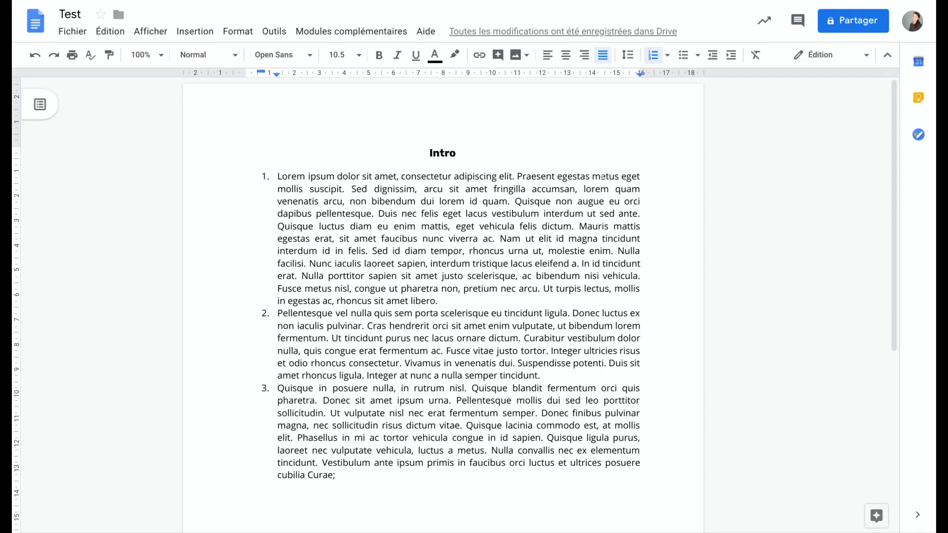
Convert the numbered list to a round-bullet list and change its bullets to check marks
click(698, 56)
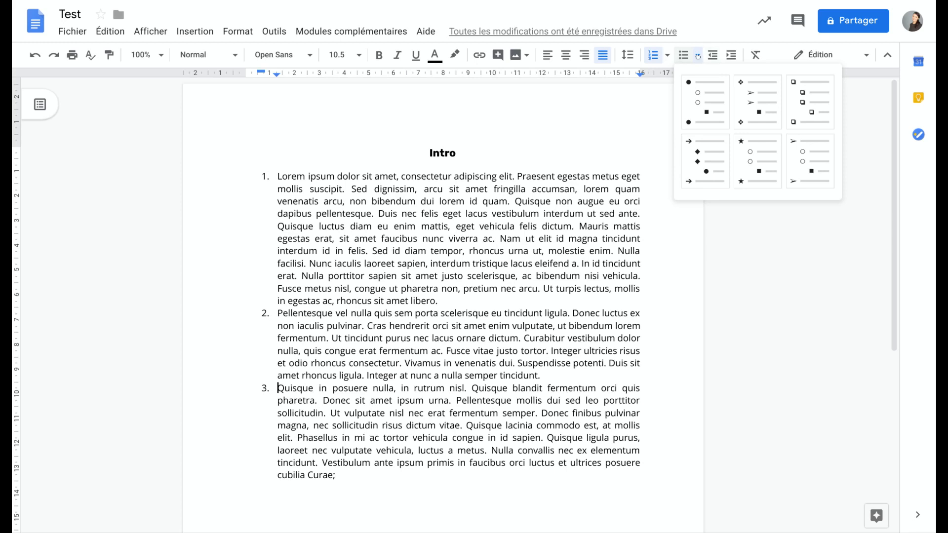
click(705, 102)
click(260, 174)
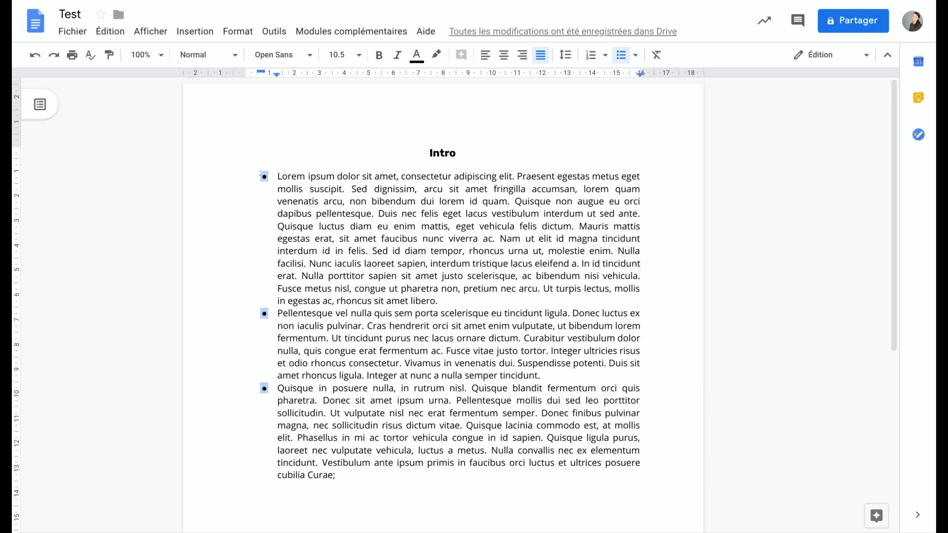
right_click(261, 174)
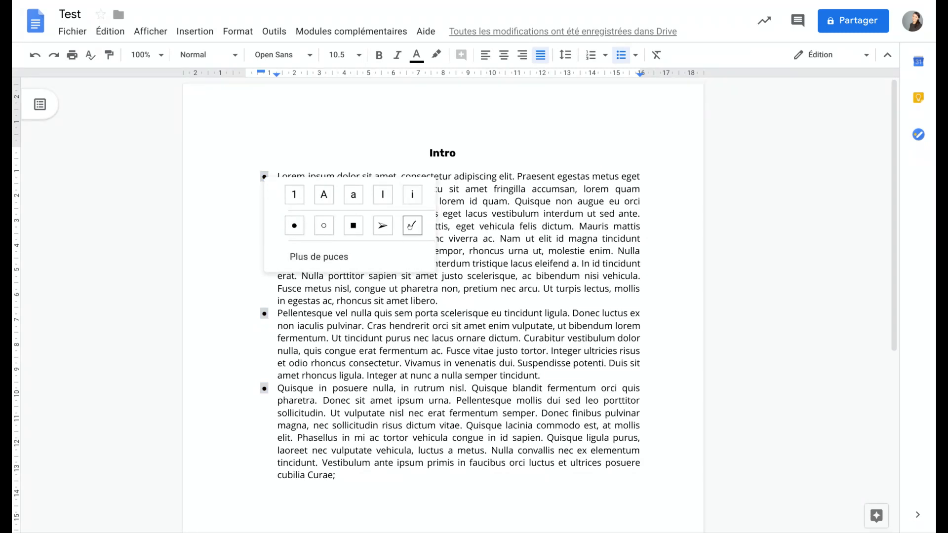
click(410, 226)
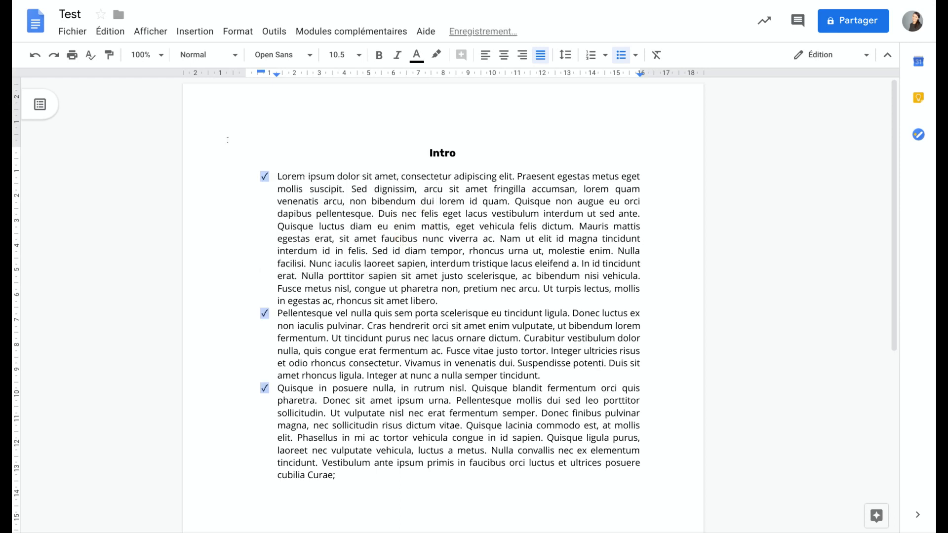
Replace the list's check mark bullets with a small rightwards arrow from the special characters' arrow symbols
click(265, 177)
click(341, 257)
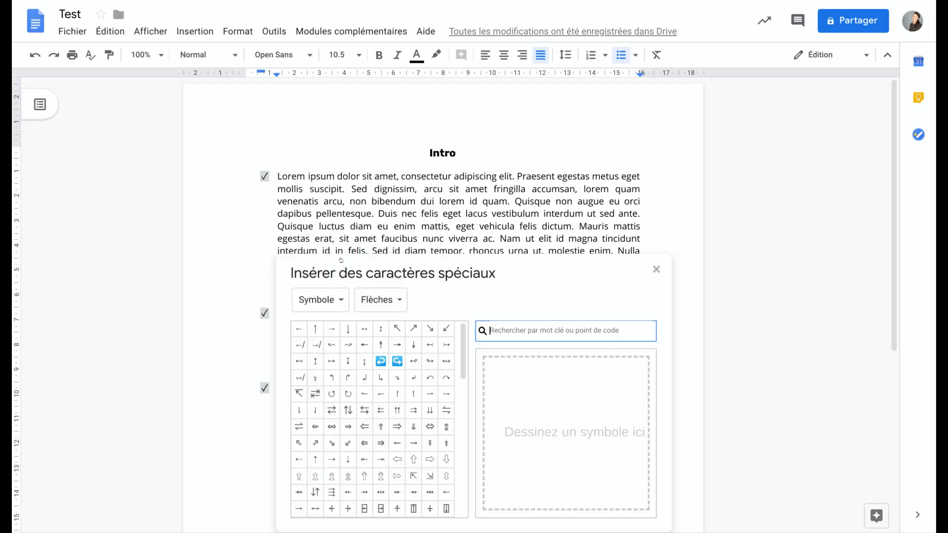
scroll(445, 402, down, 3)
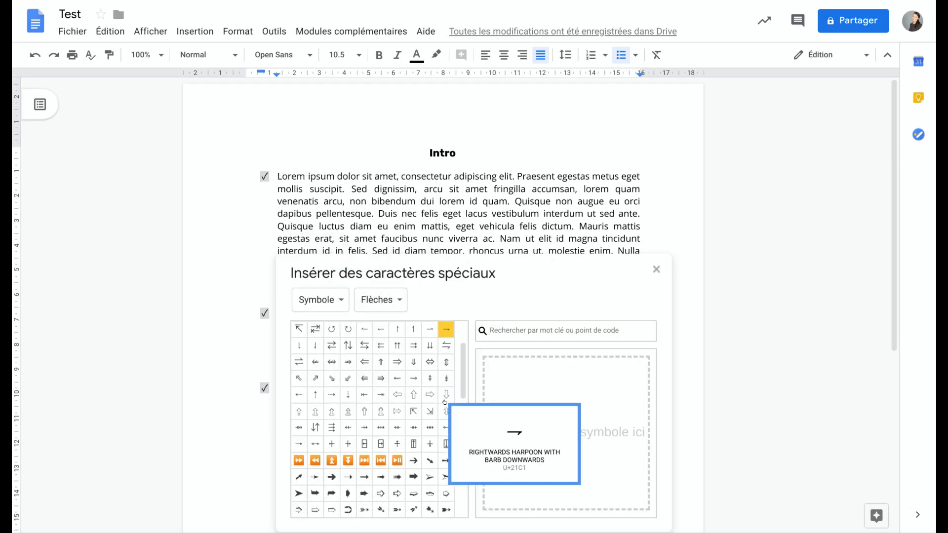
scroll(447, 405, down, 1)
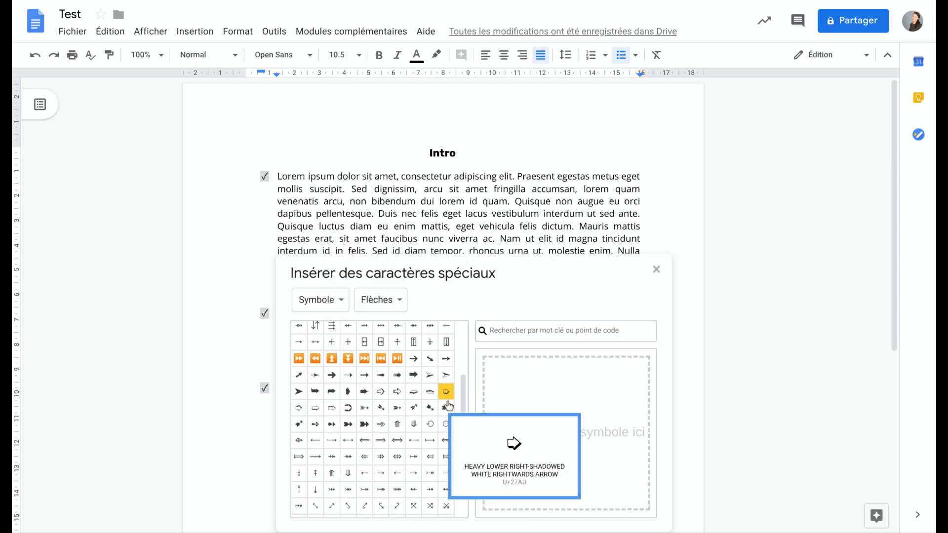
click(315, 374)
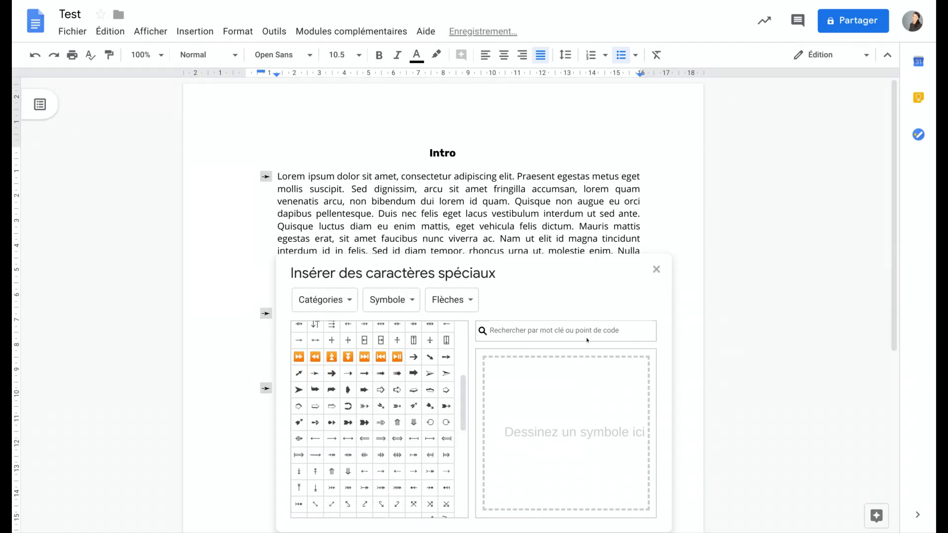
click(657, 269)
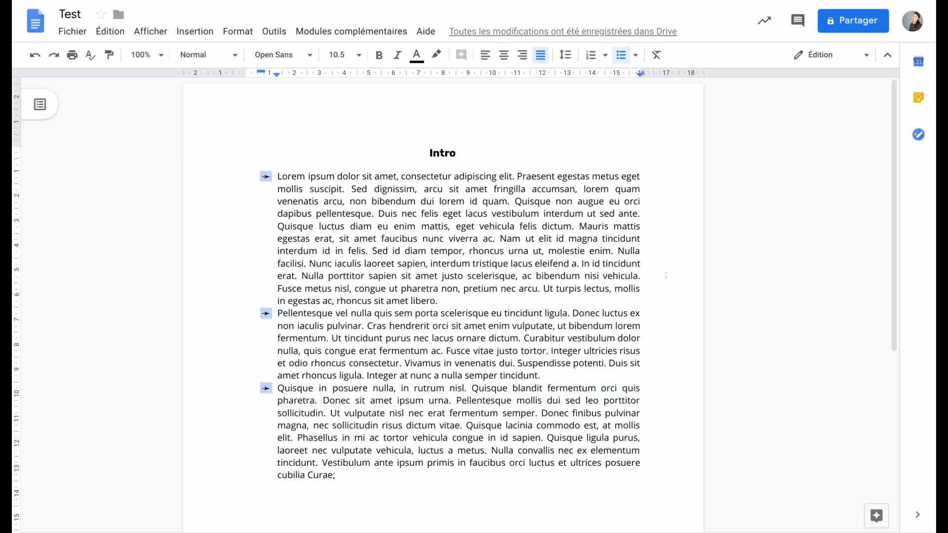
click(666, 275)
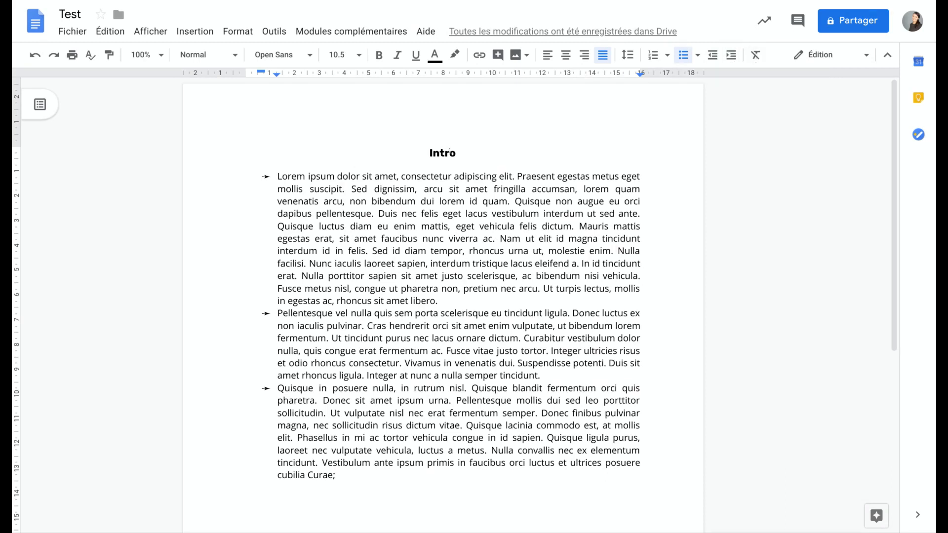
Clear all formatting from the "Intro" title, and undo the clearing
double_click(449, 153)
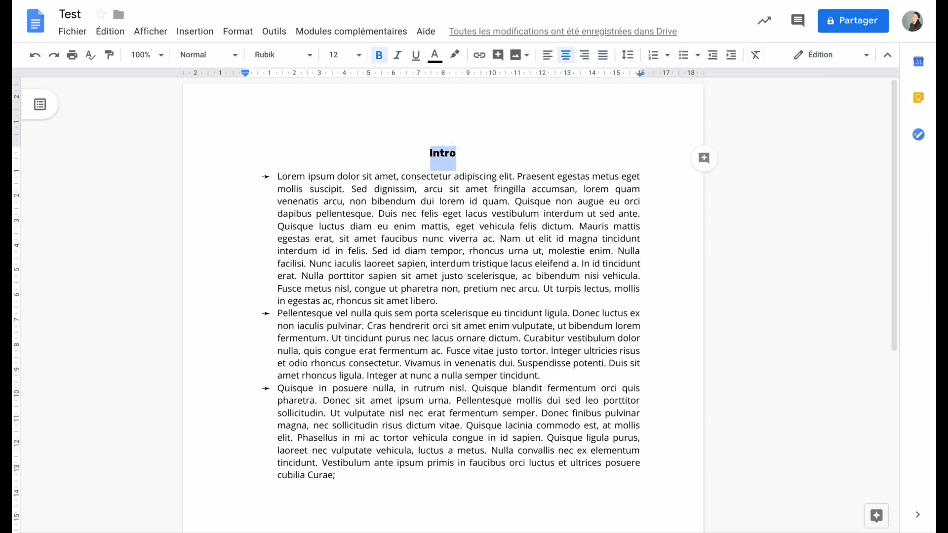
click(750, 56)
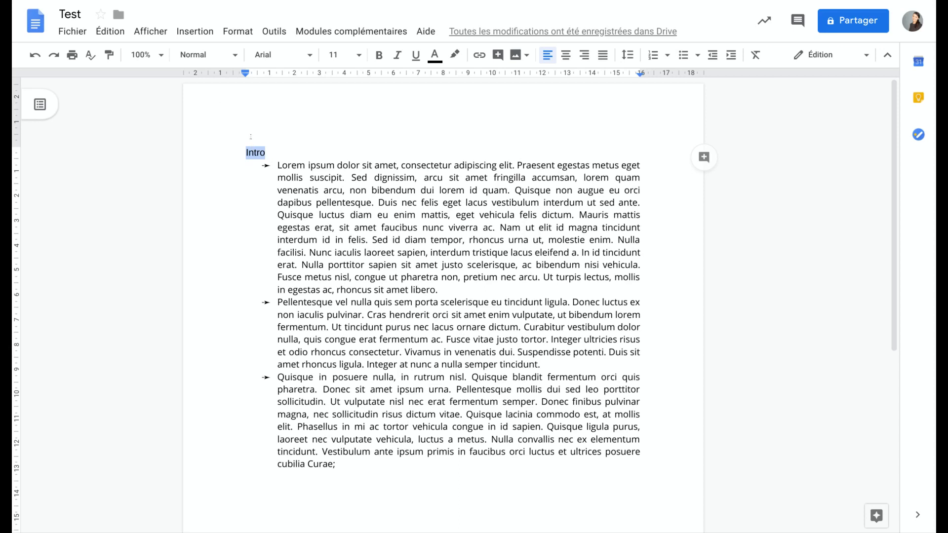
key(ctrl+z)
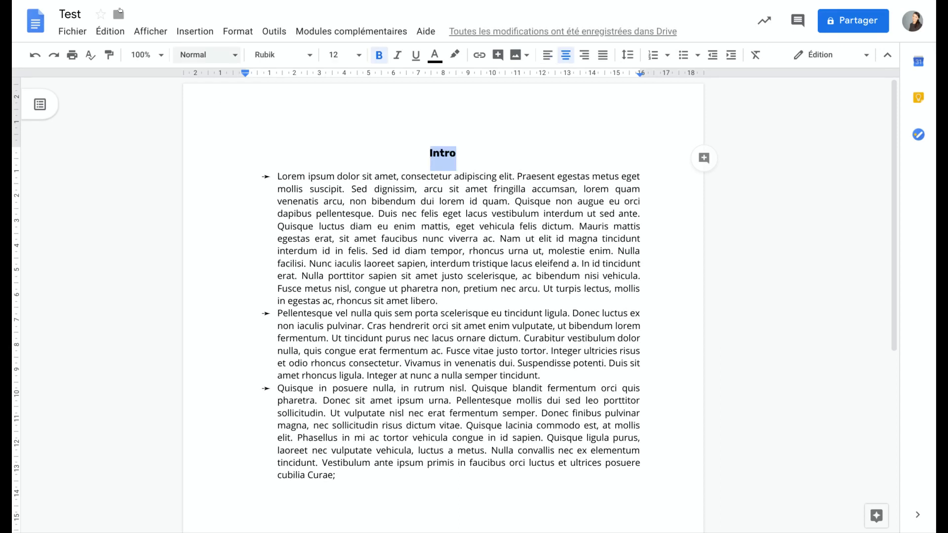
Copy the "Intro" title's formatting onto the third list paragraph with the format painter, and undo it
click(109, 56)
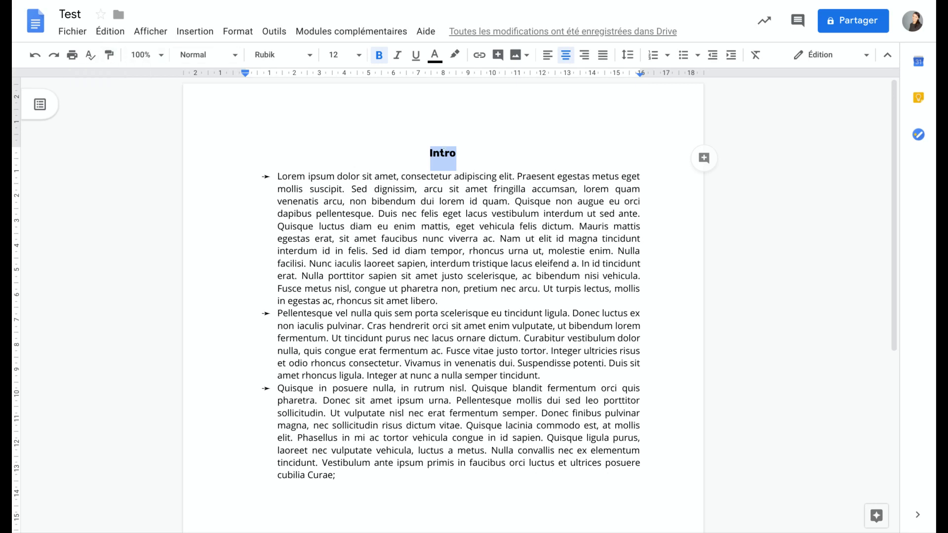
click(108, 55)
drag(342, 475, 277, 388)
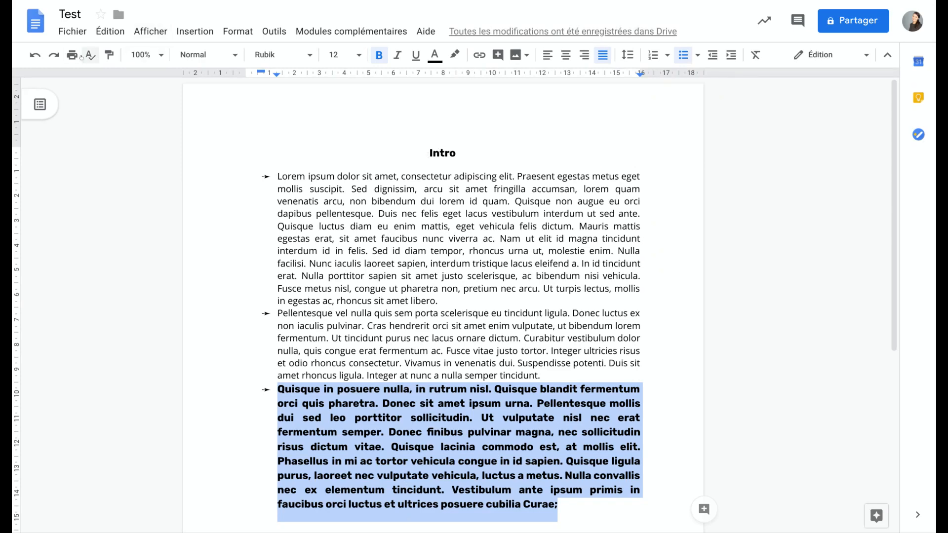
click(35, 54)
click(361, 214)
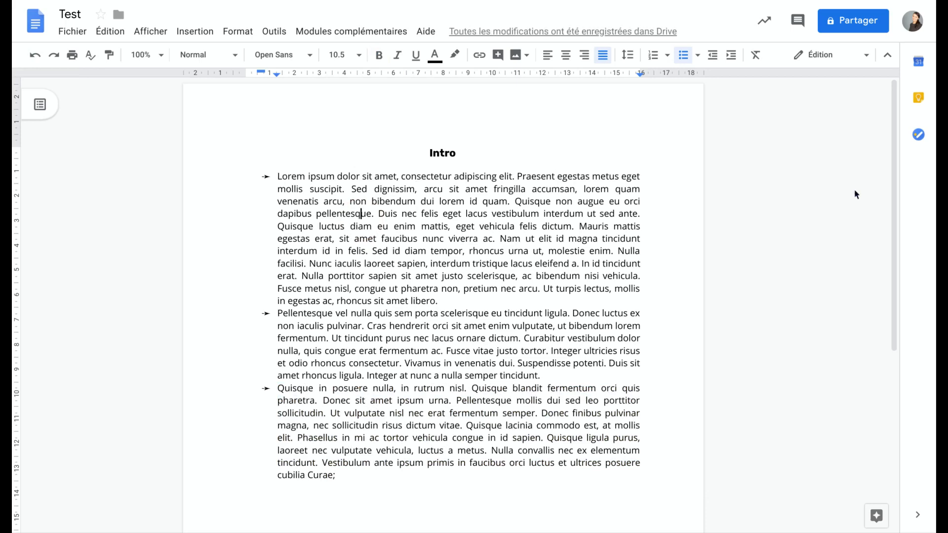
Examine the available formatting options for text, paragraph styles, alignment and indentation, line spacing and columns
scroll(538, 257, down, 5)
scroll(537, 257, up, 6)
click(236, 29)
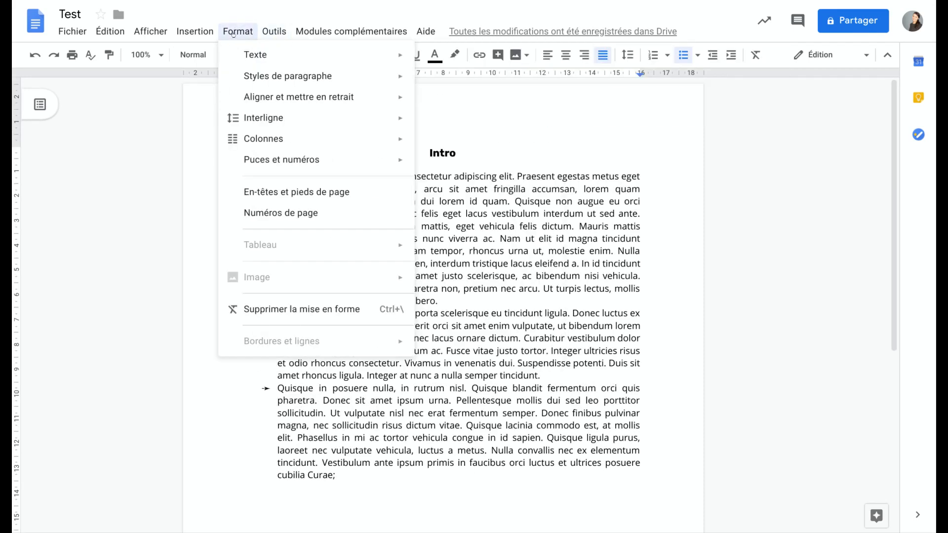
mouse_move(245, 48)
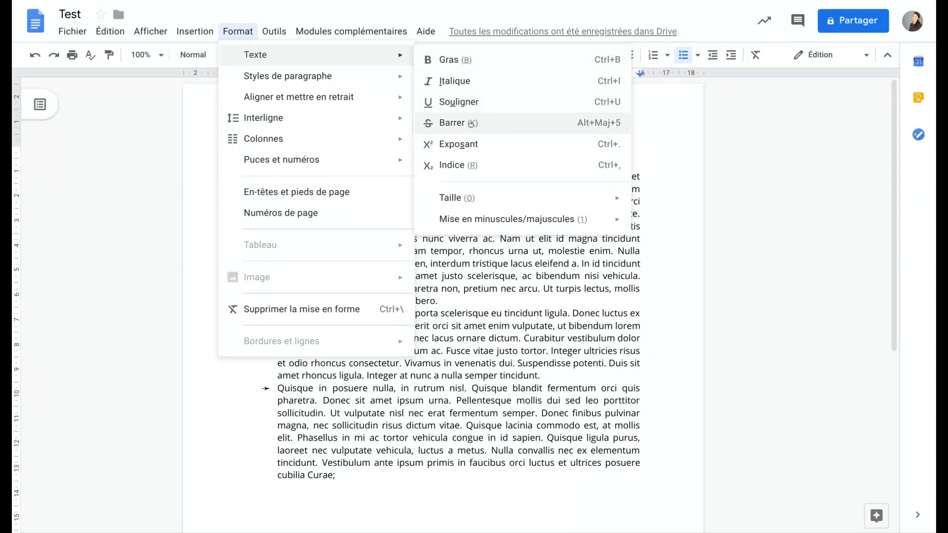
mouse_move(257, 28)
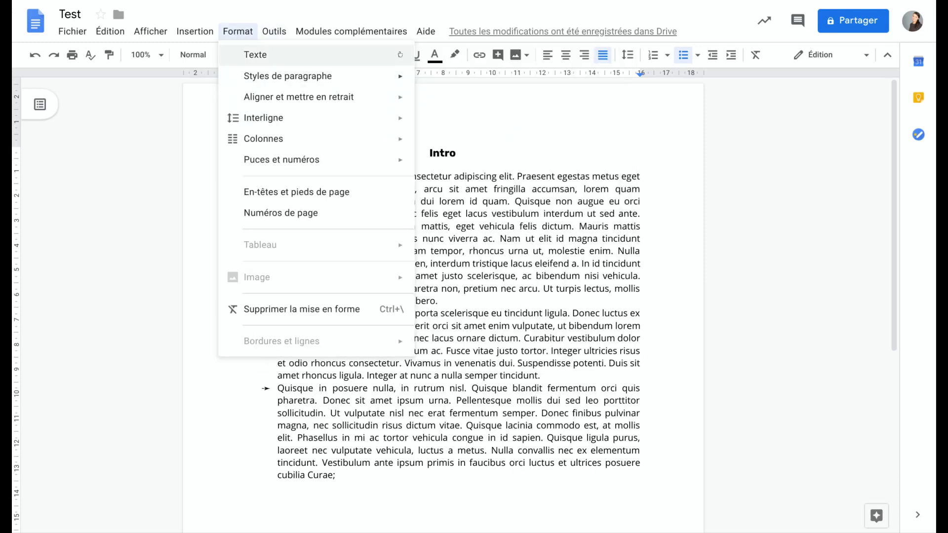
mouse_move(398, 56)
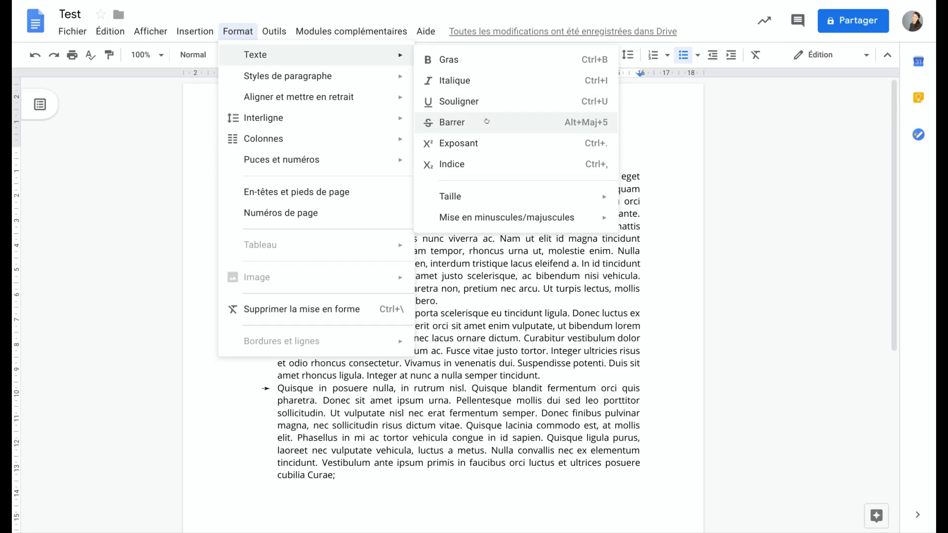
click(701, 189)
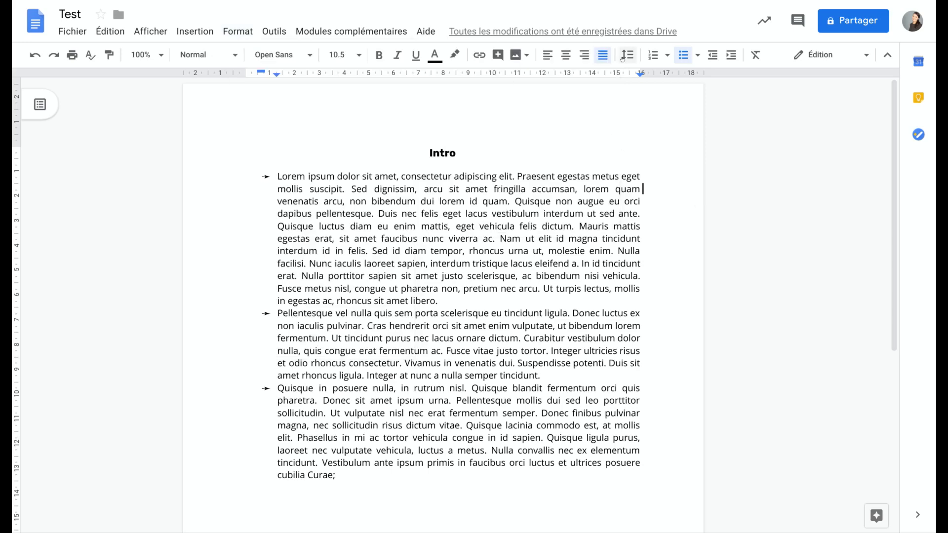
click(238, 31)
mouse_move(266, 69)
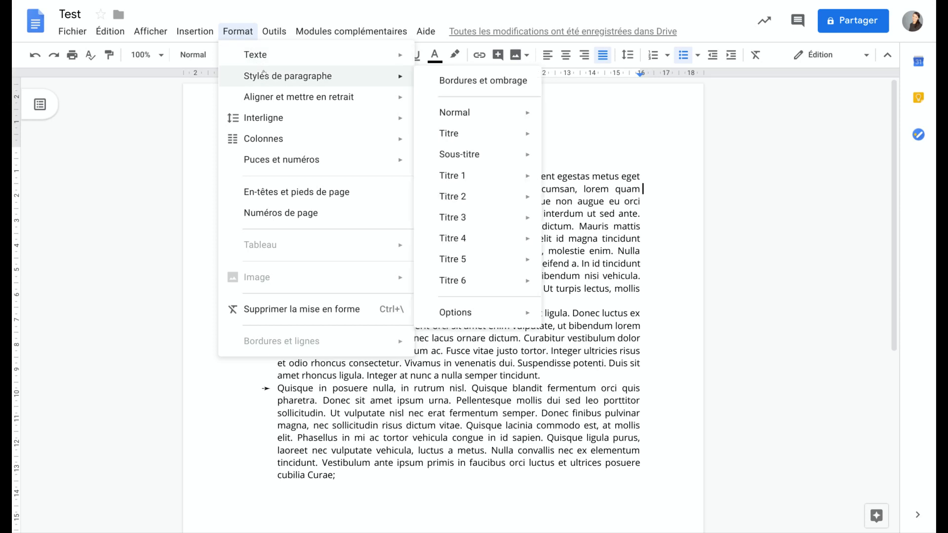
mouse_move(278, 102)
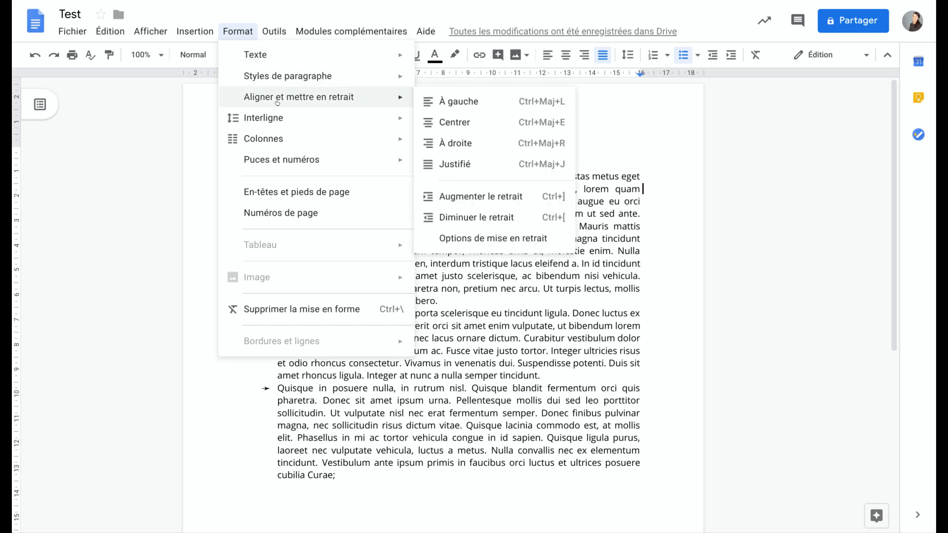
mouse_move(282, 119)
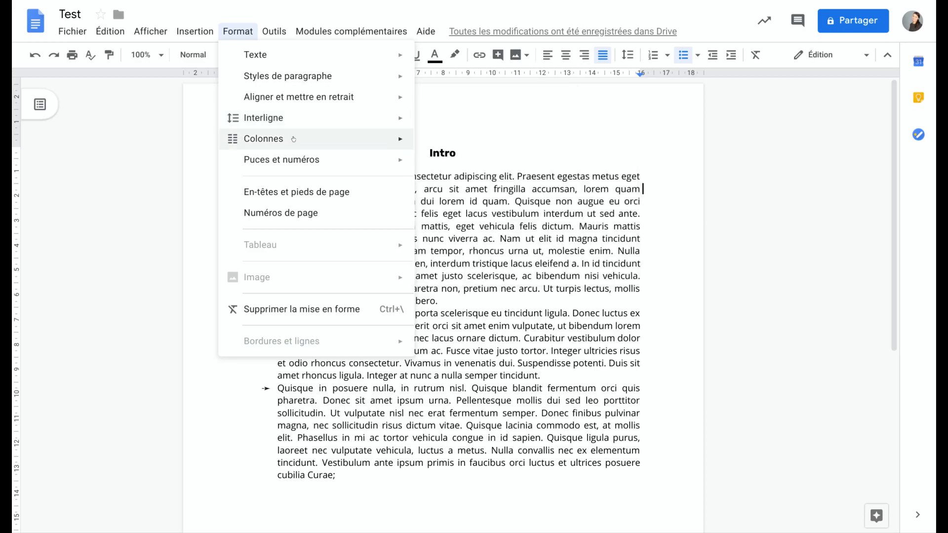